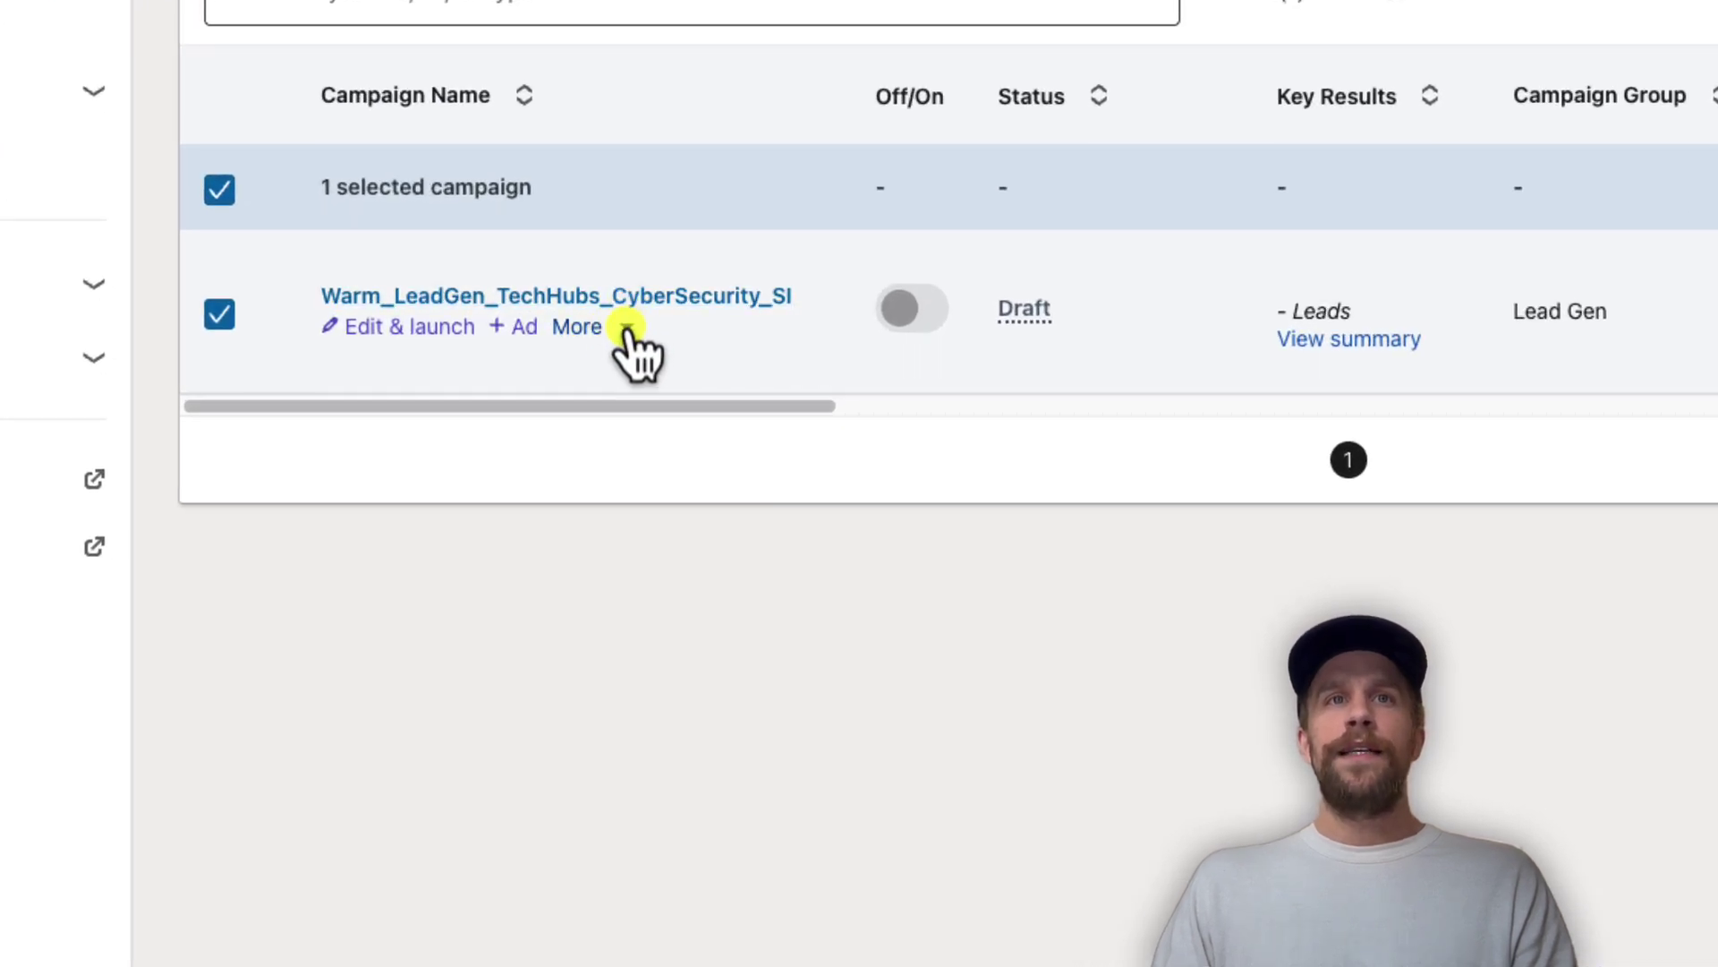
# - Duplicate the CyberSecurity campaign and replace 'CyberSecurity' with 'Dev' in the copy's name
pyautogui.click(627, 330)
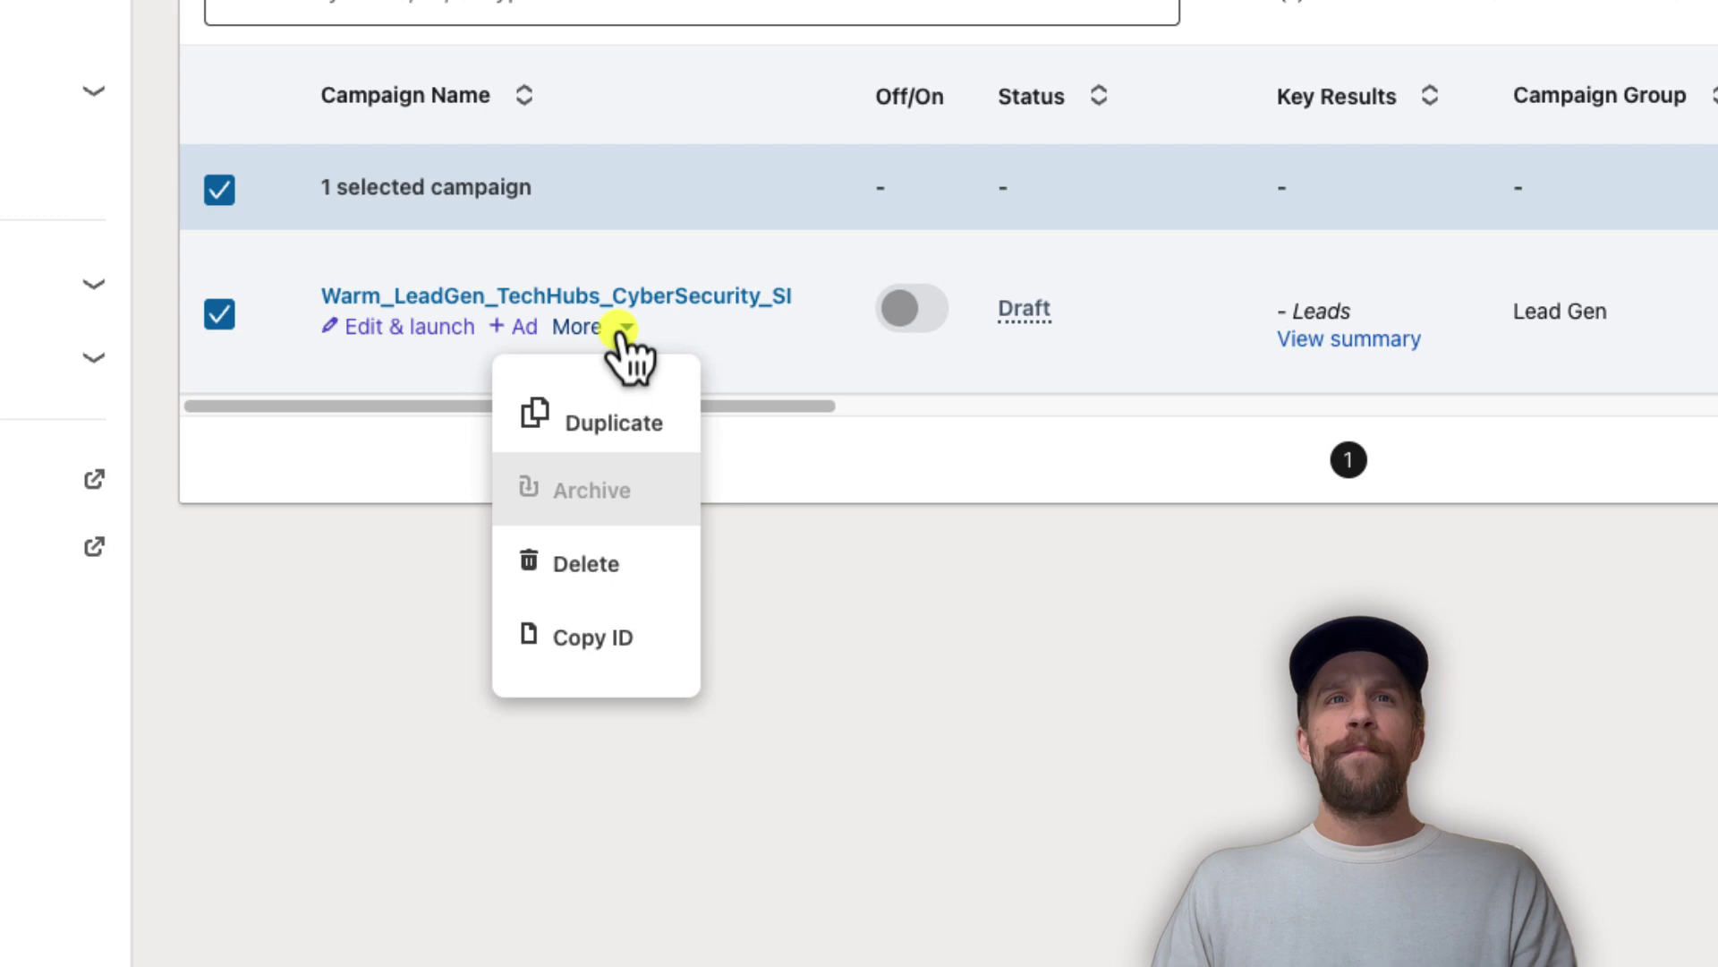
pyautogui.click(615, 426)
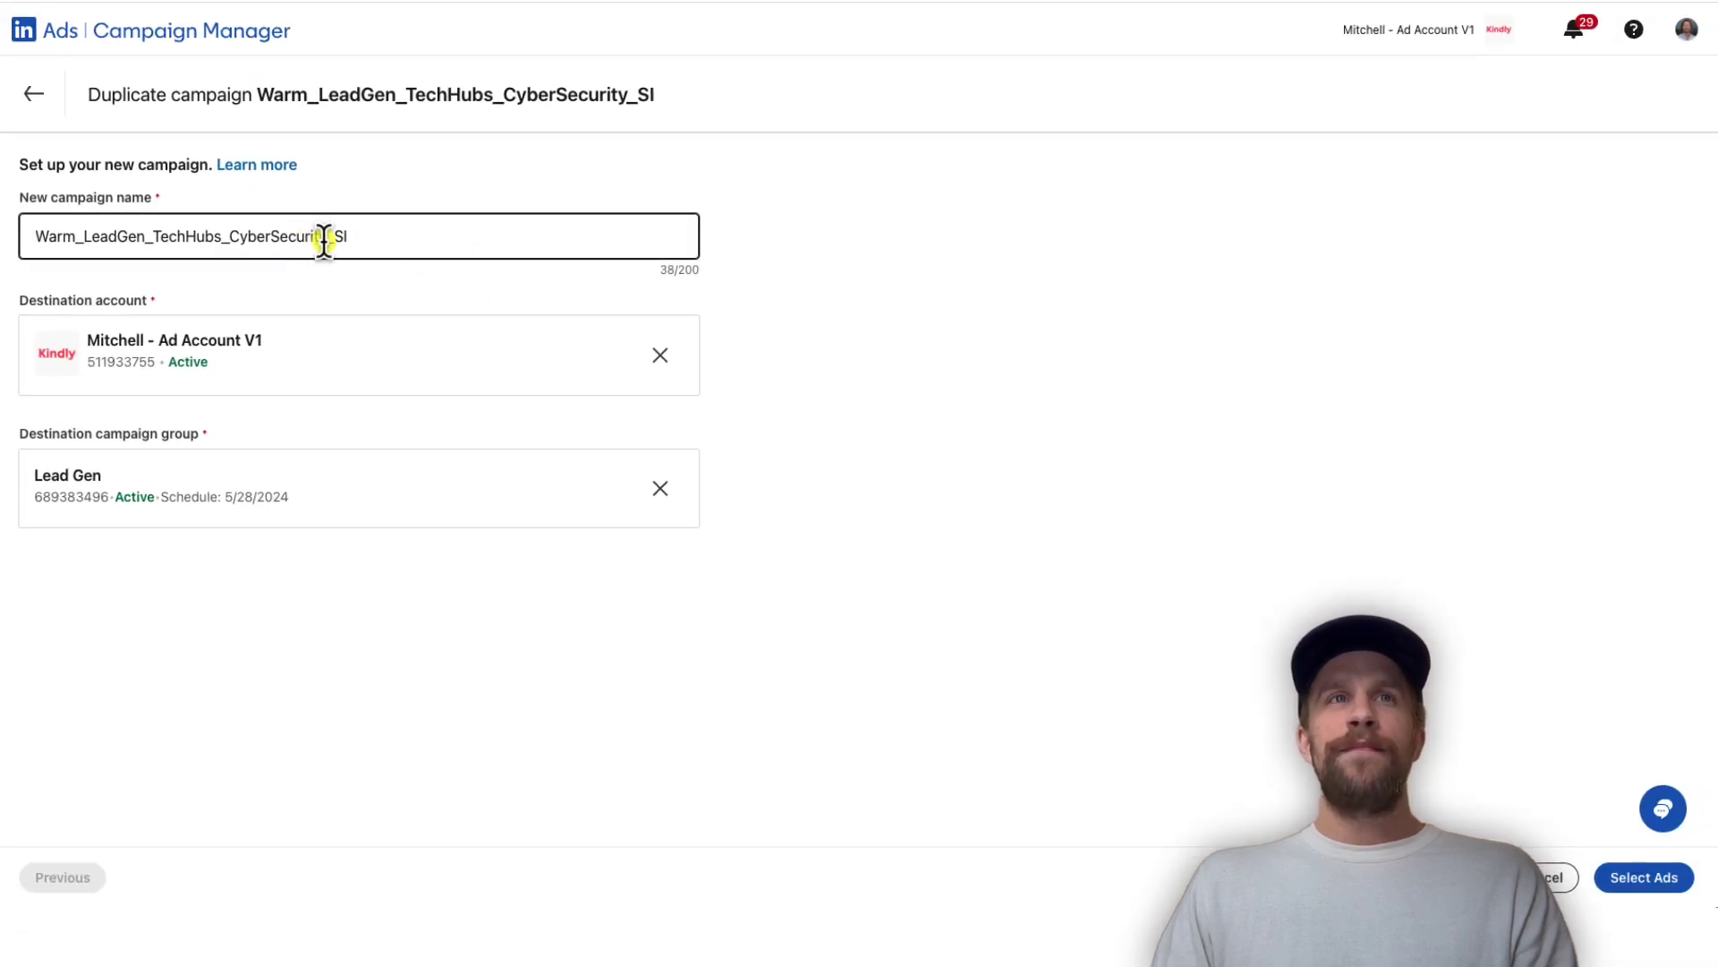
pyautogui.moveTo(327, 236); pyautogui.dragTo(229, 237)
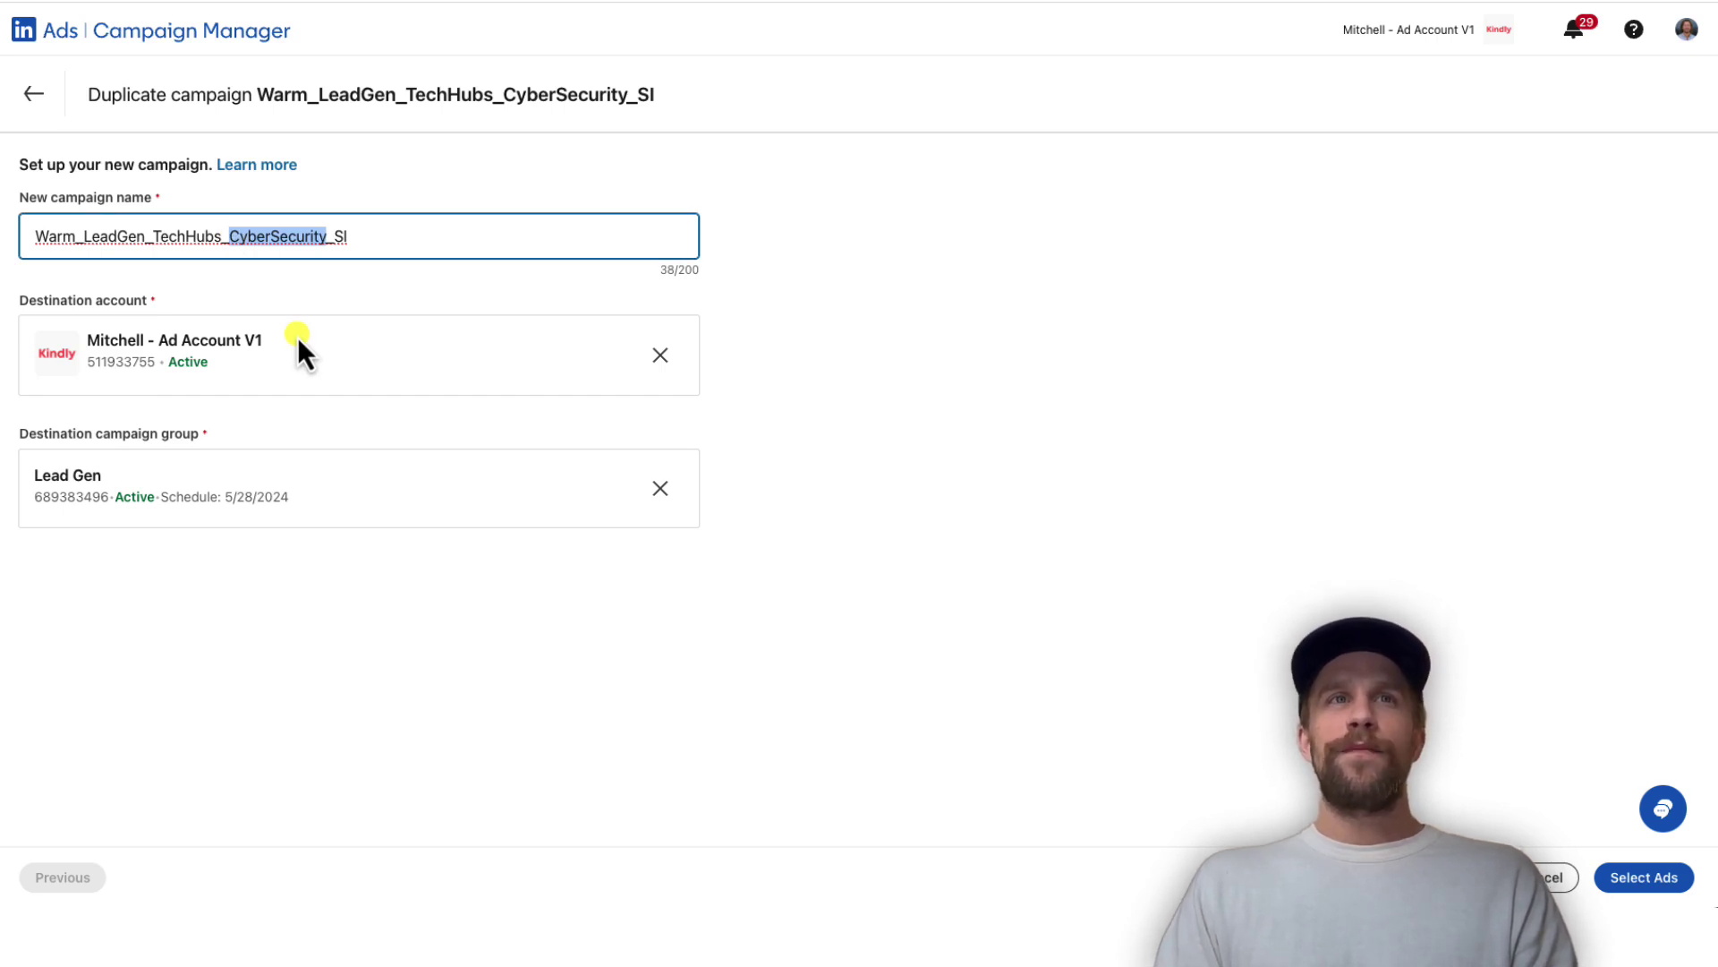
pyautogui.write('Dev')
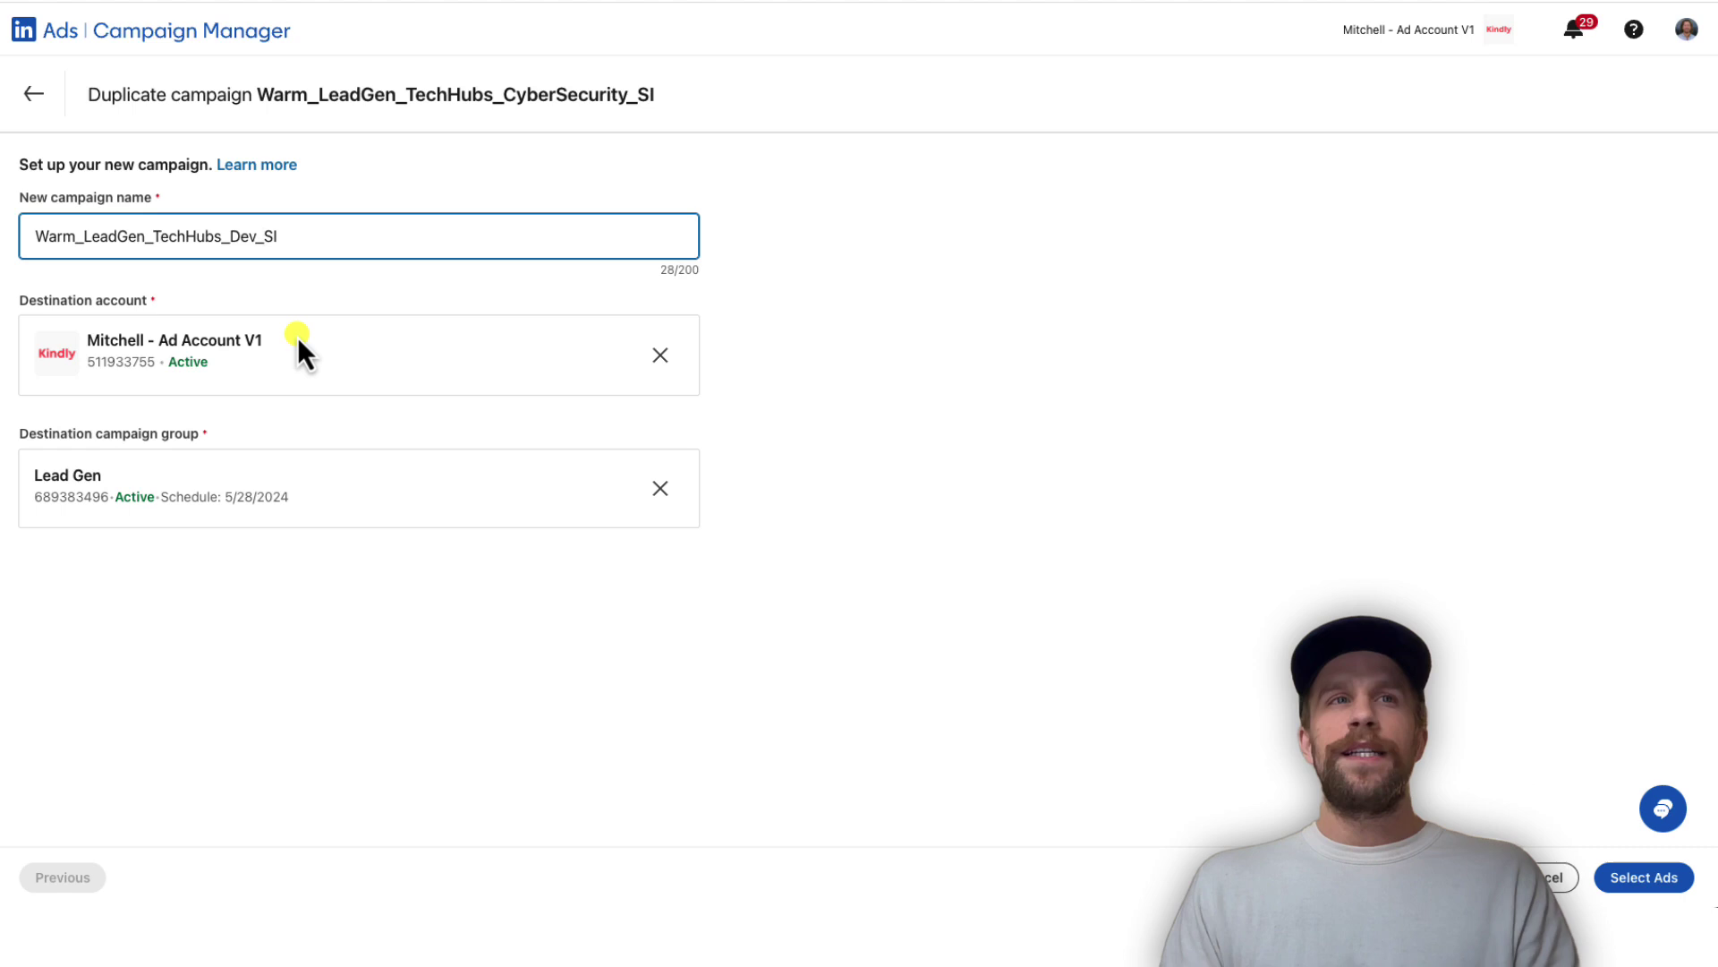
pyautogui.click(356, 240)
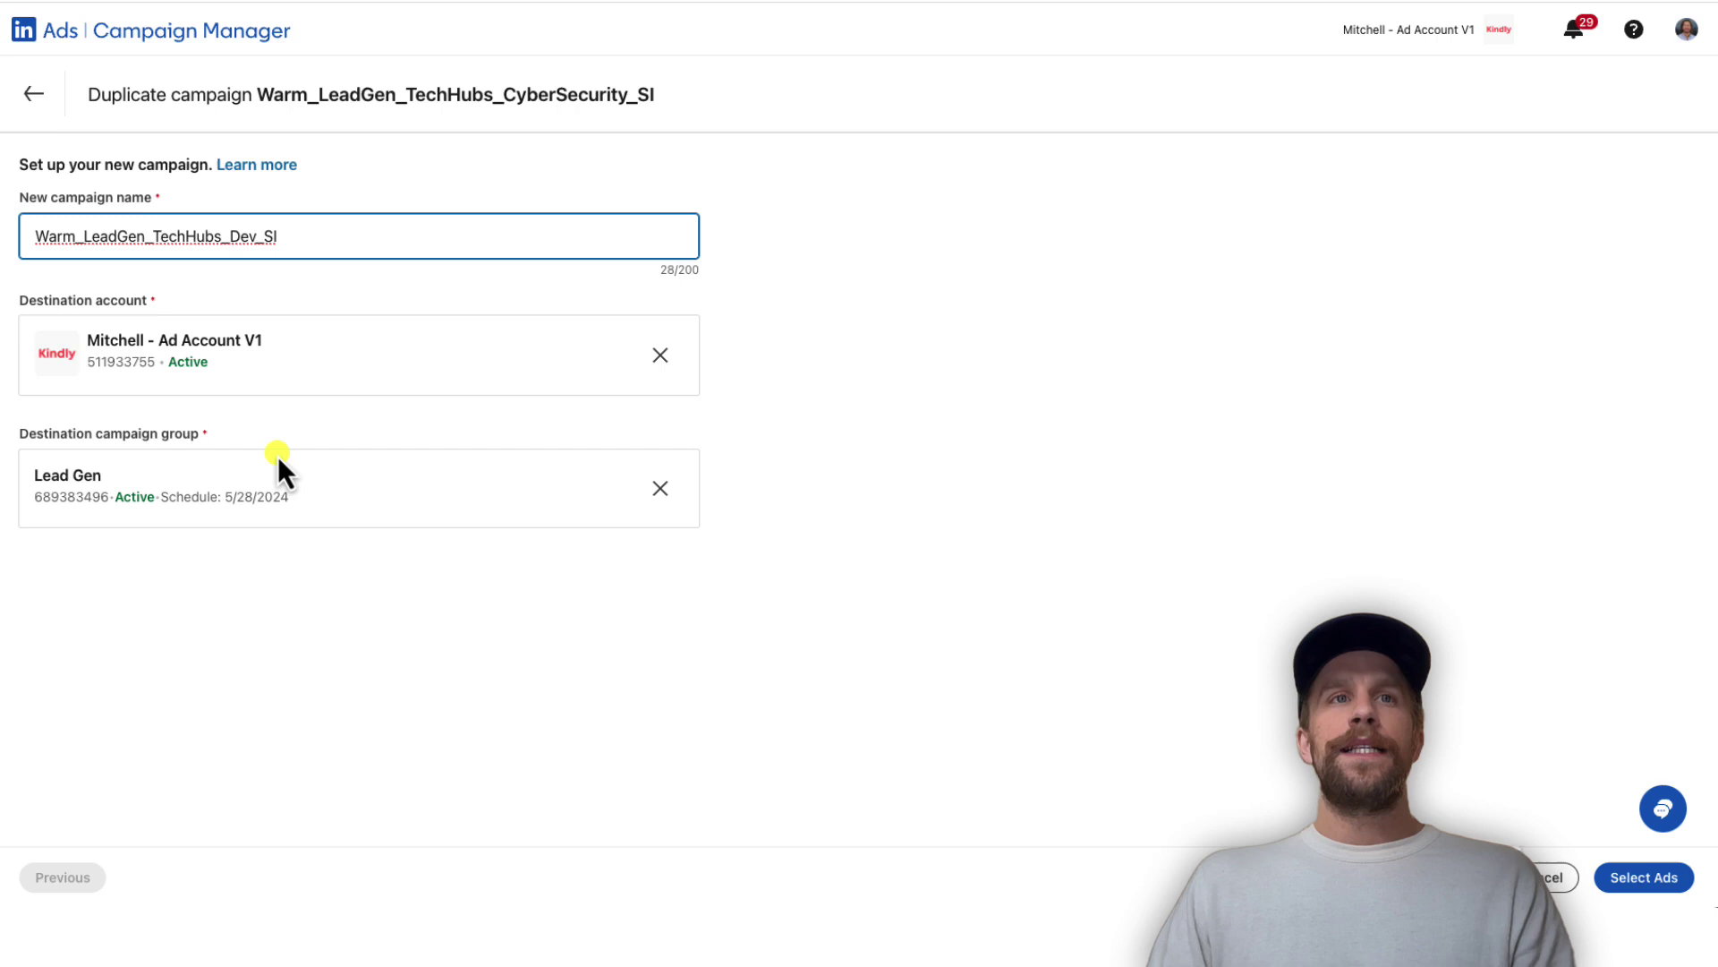
# - Include the Test Lead Gen Form ad and create the Dev_SI duplicate campaign
pyautogui.click(1617, 878)
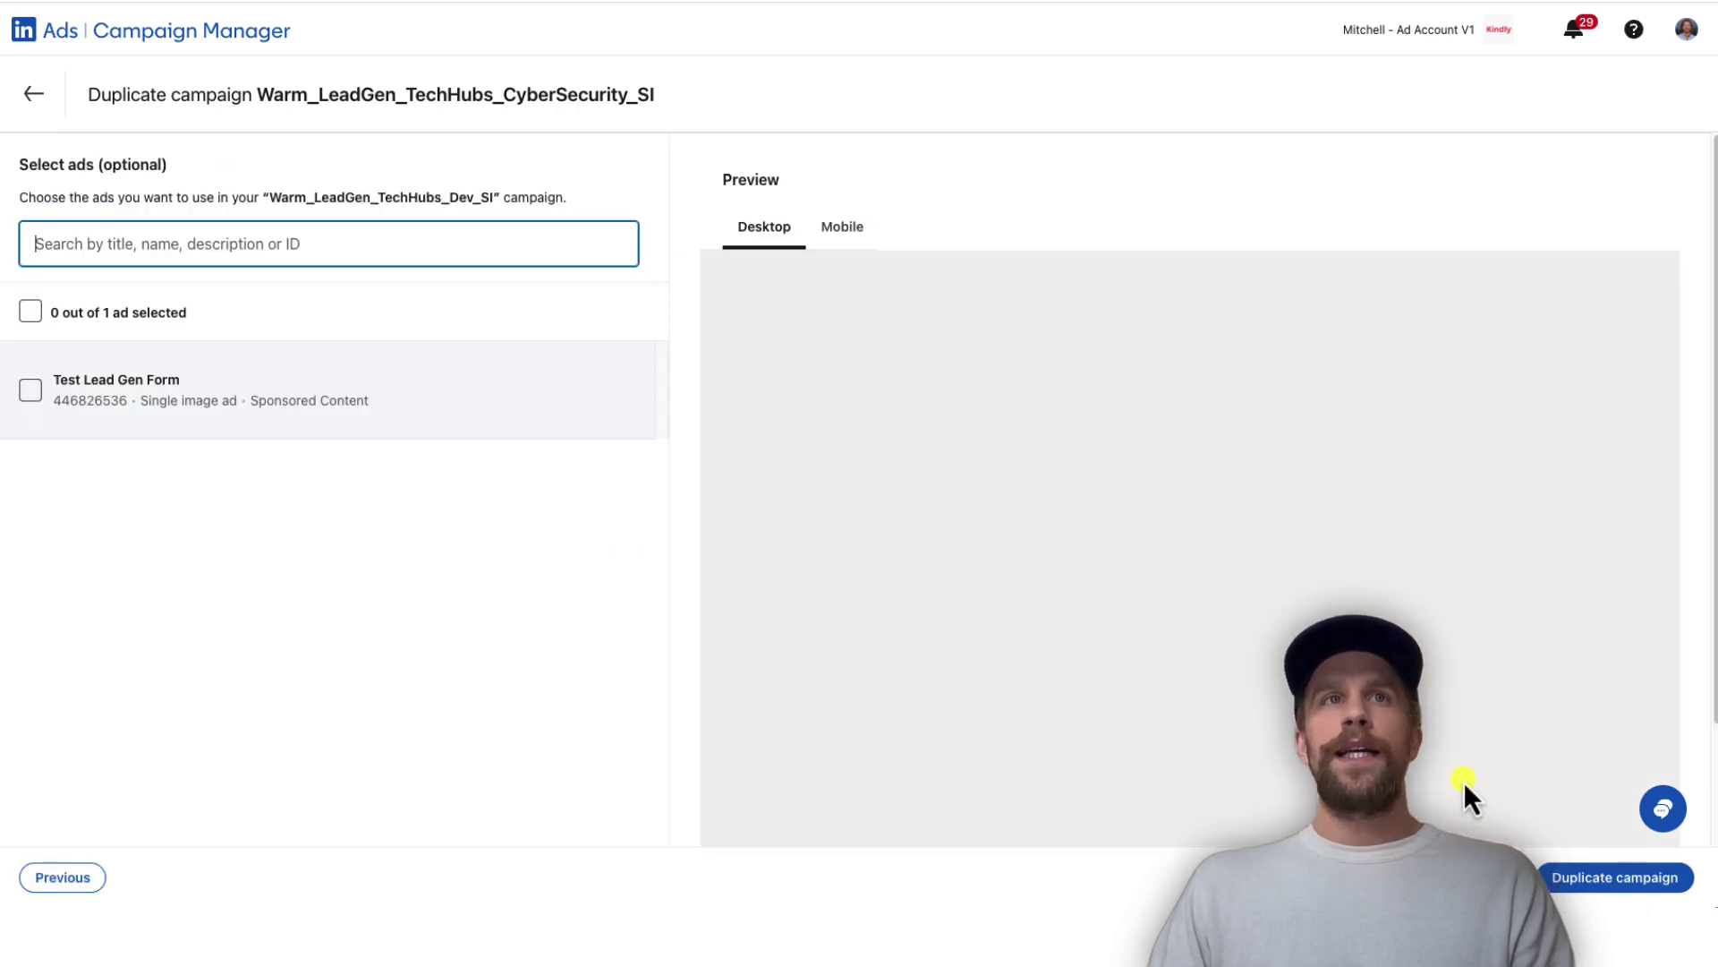
pyautogui.click(33, 403)
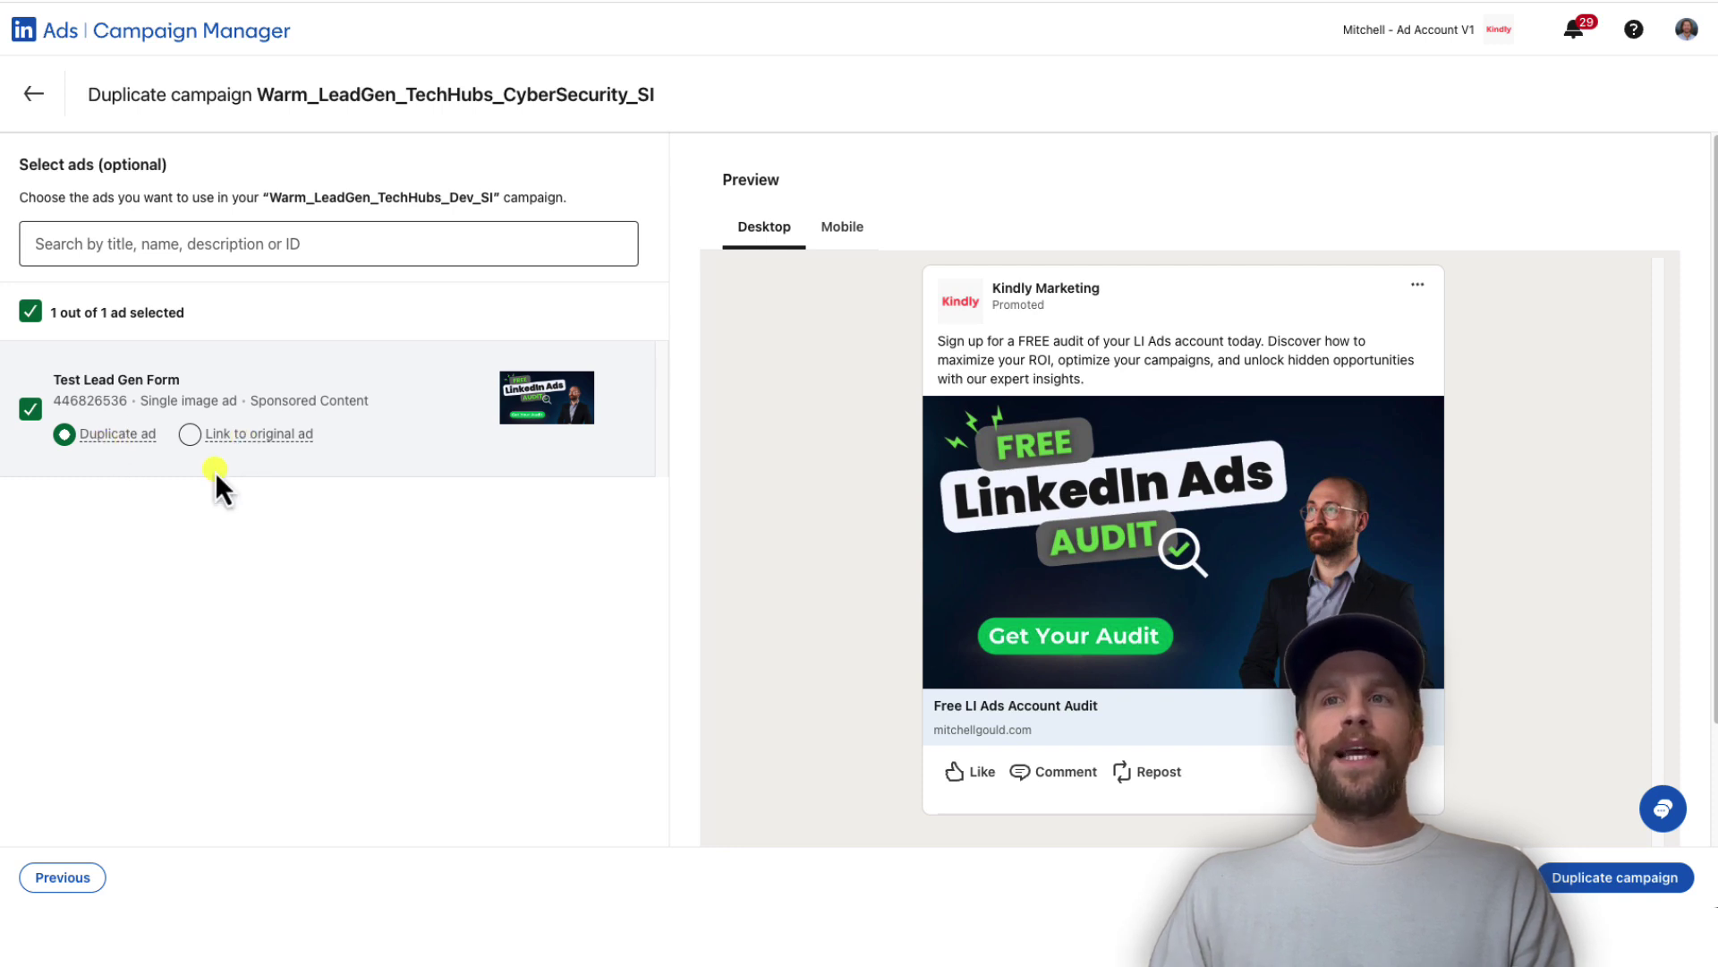
pyautogui.click(1576, 884)
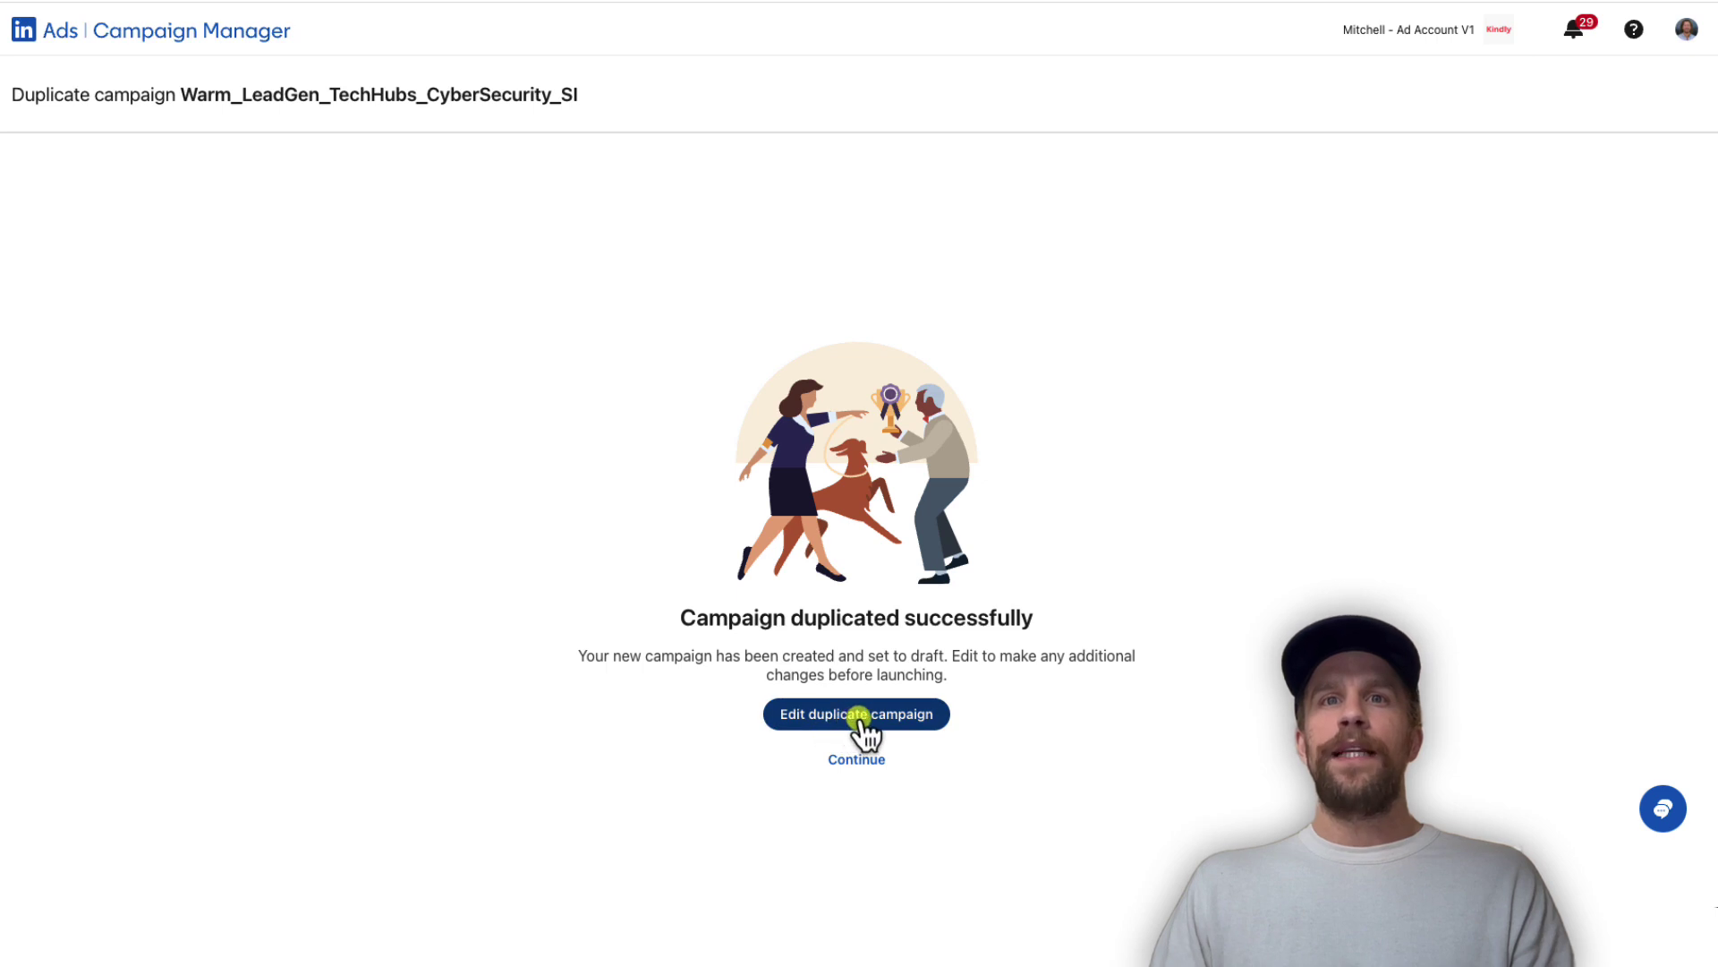
# - Open the Warm_LeadGen_TechHubs_Dev_SI duplicate for editing from the success screen
pyautogui.click(860, 721)
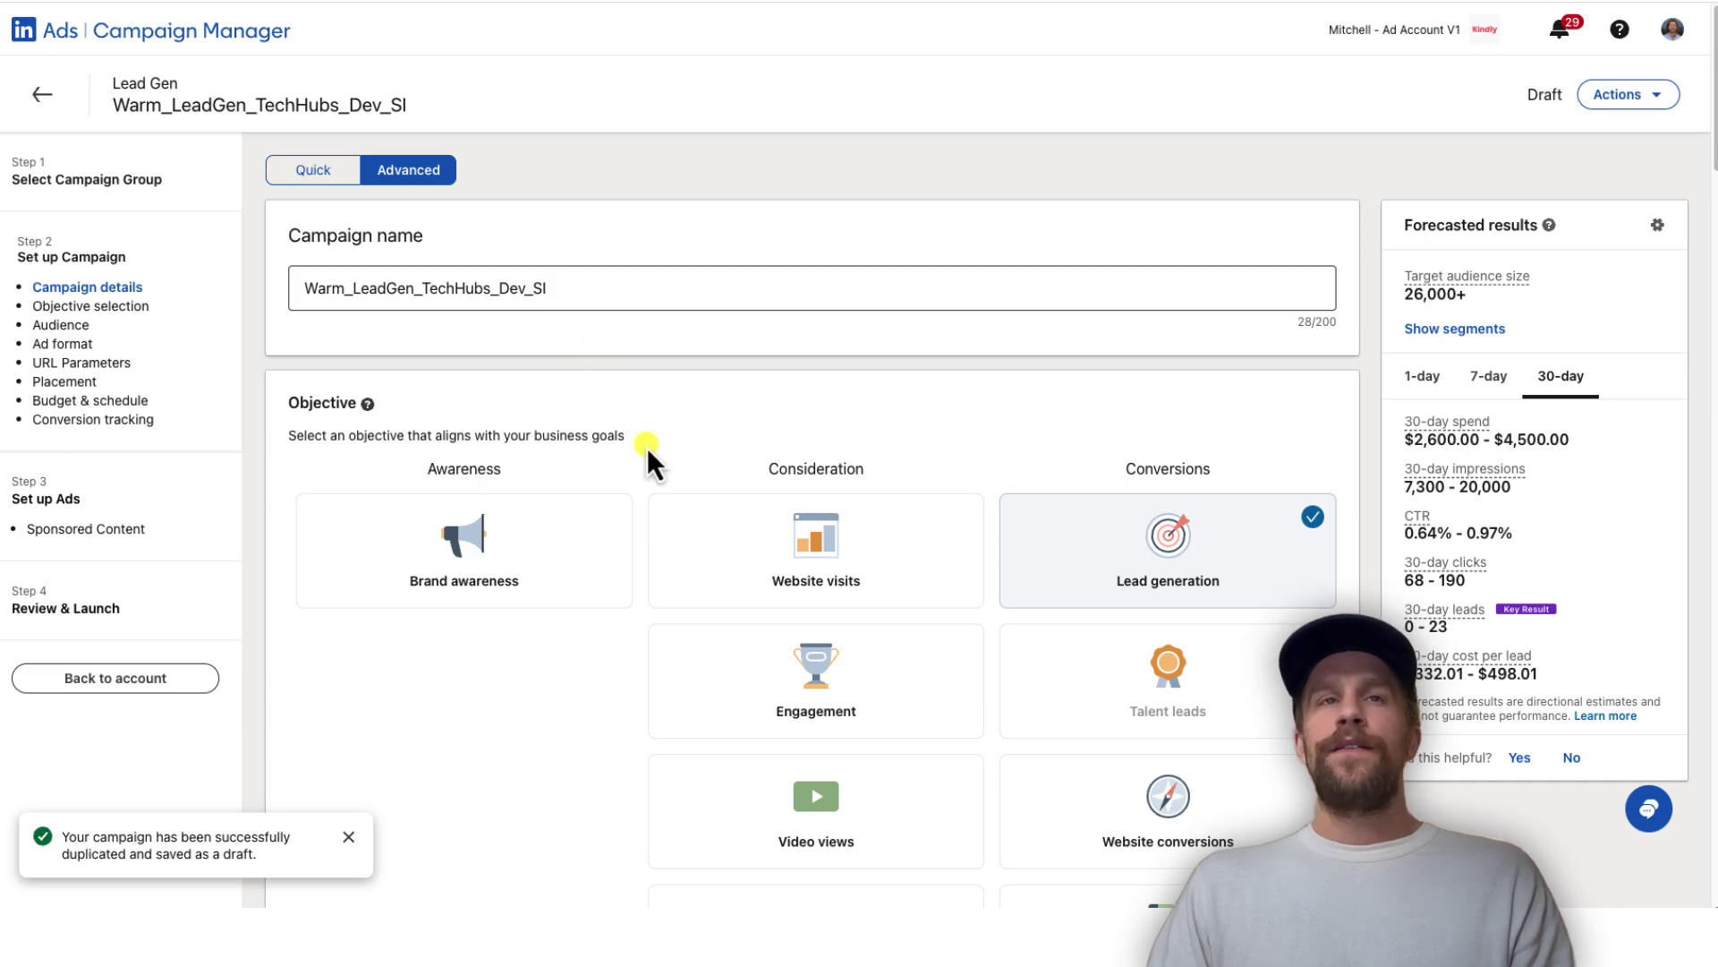
pyautogui.scroll(-2, 647, 447)
pyautogui.scroll(-2, 642, 483)
pyautogui.scroll(-3, 578, 550)
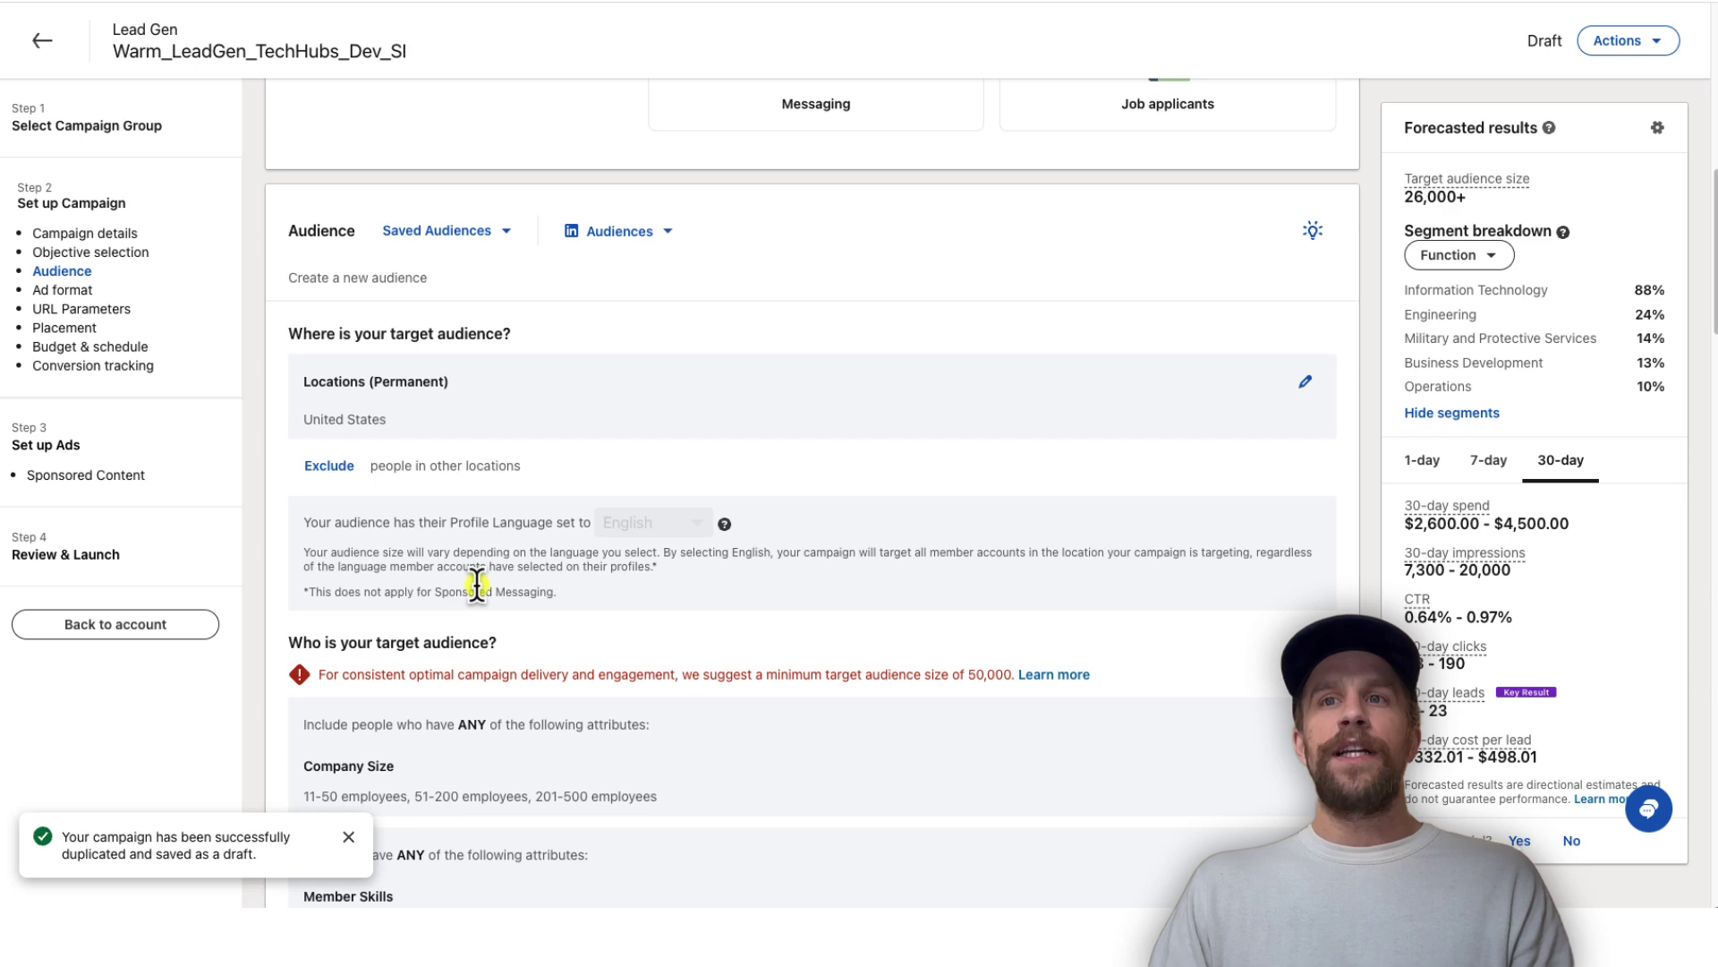
pyautogui.scroll(-5, 477, 586)
pyautogui.scroll(-5, 499, 594)
pyautogui.scroll(-5, 538, 604)
pyautogui.scroll(-5, 579, 615)
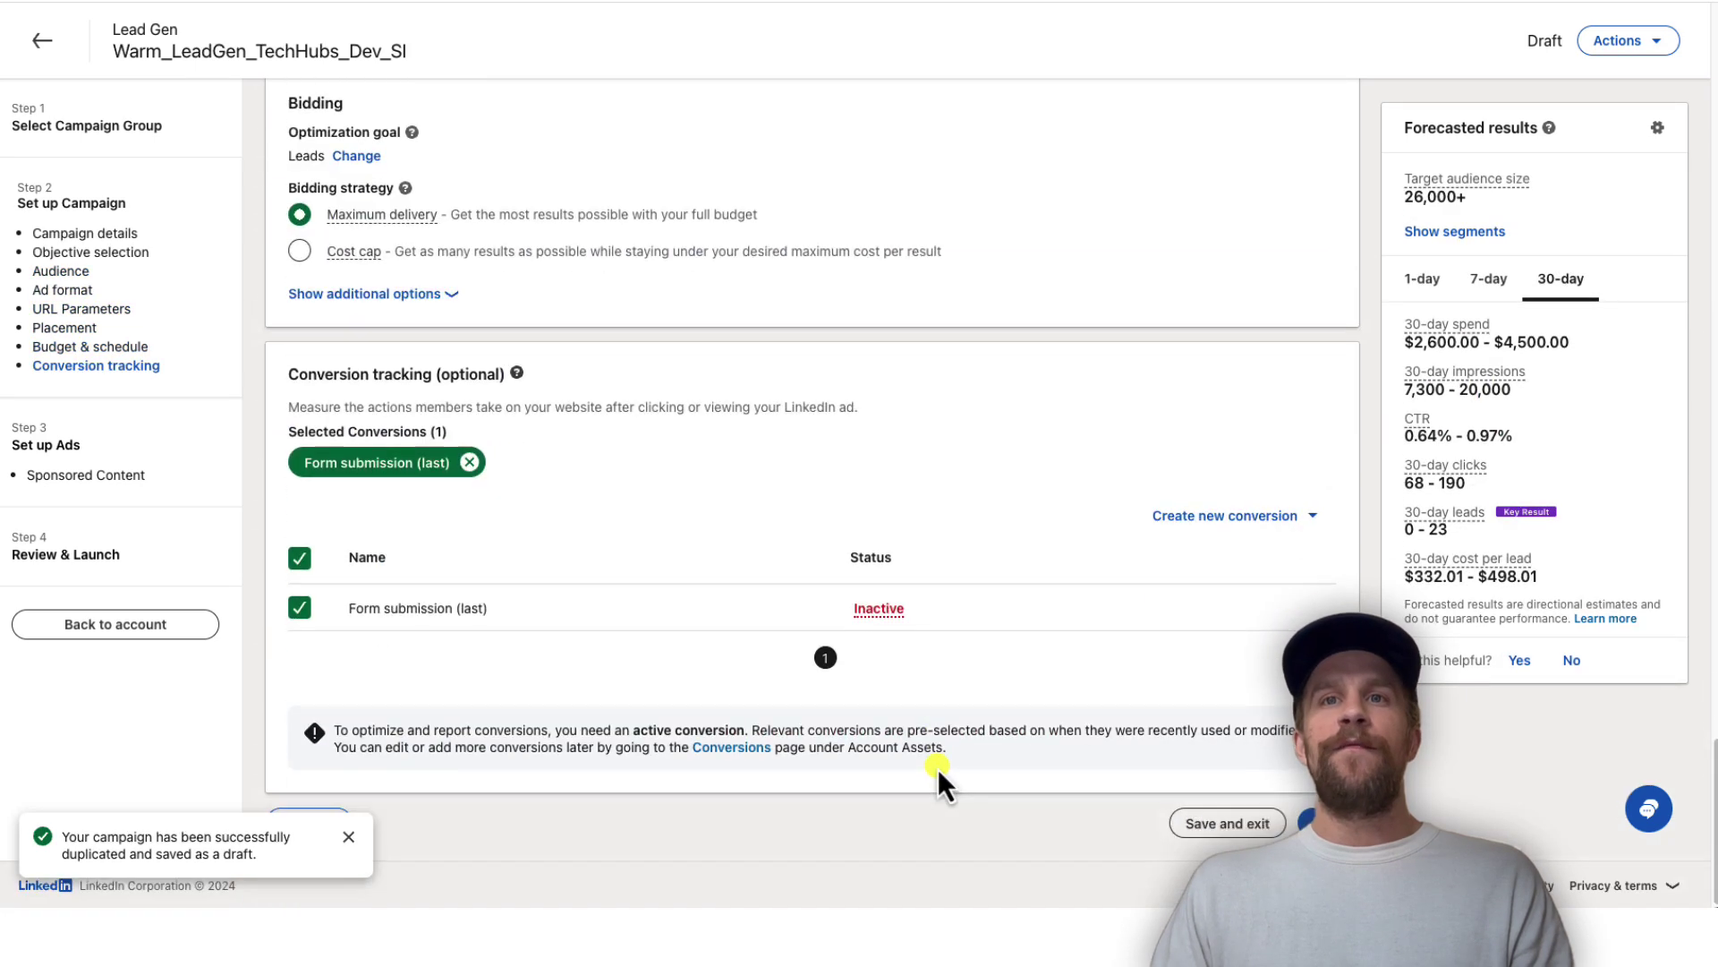
# - Save and exit the Dev_SI draft to return to the Campaigns list
pyautogui.click(1241, 824)
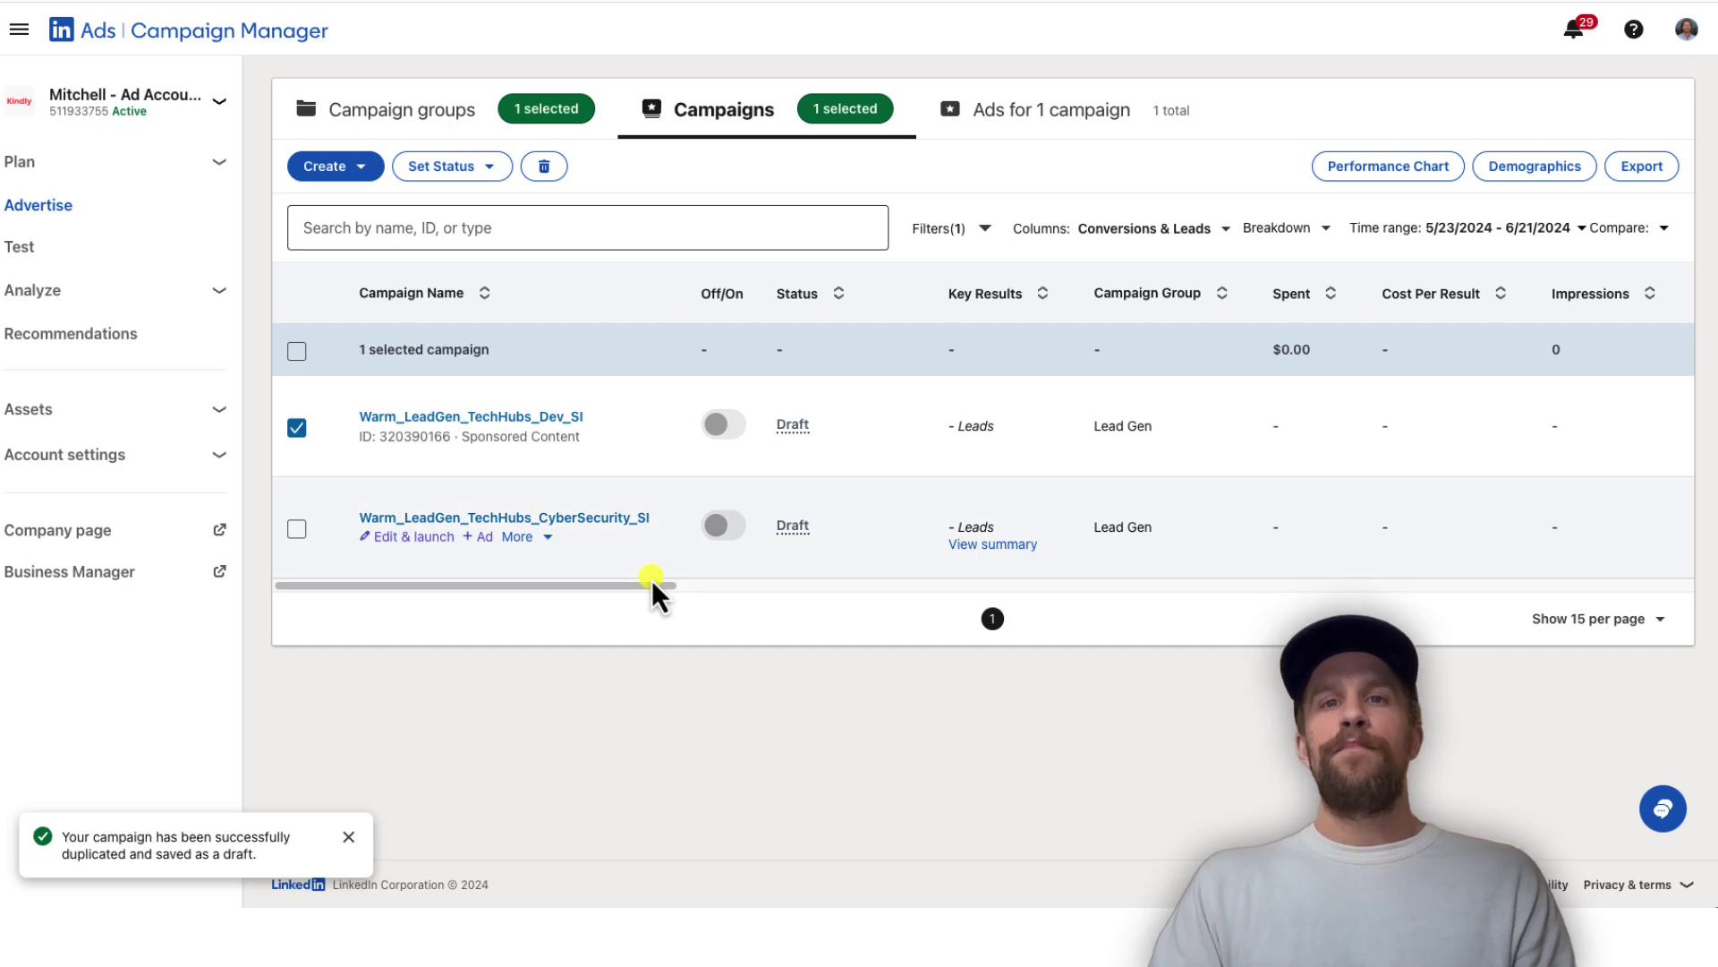